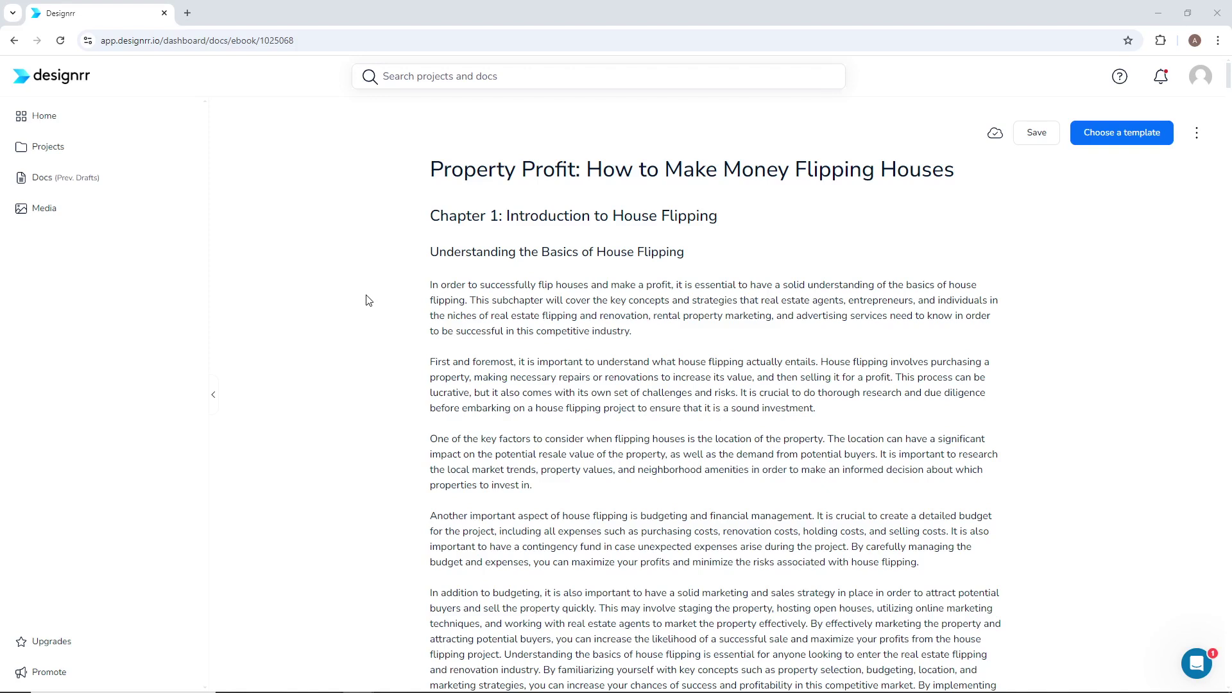
Select 'real estate flipping' in the second paragraph and open the image gallery.
click(446, 379)
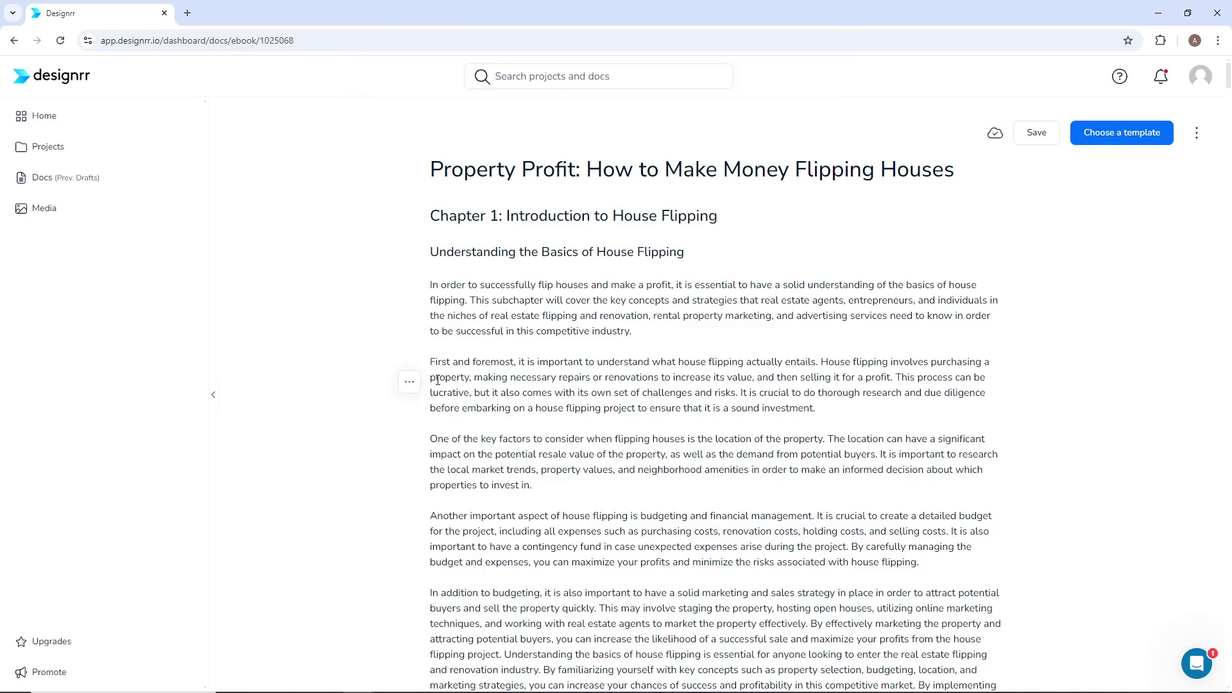
click(411, 383)
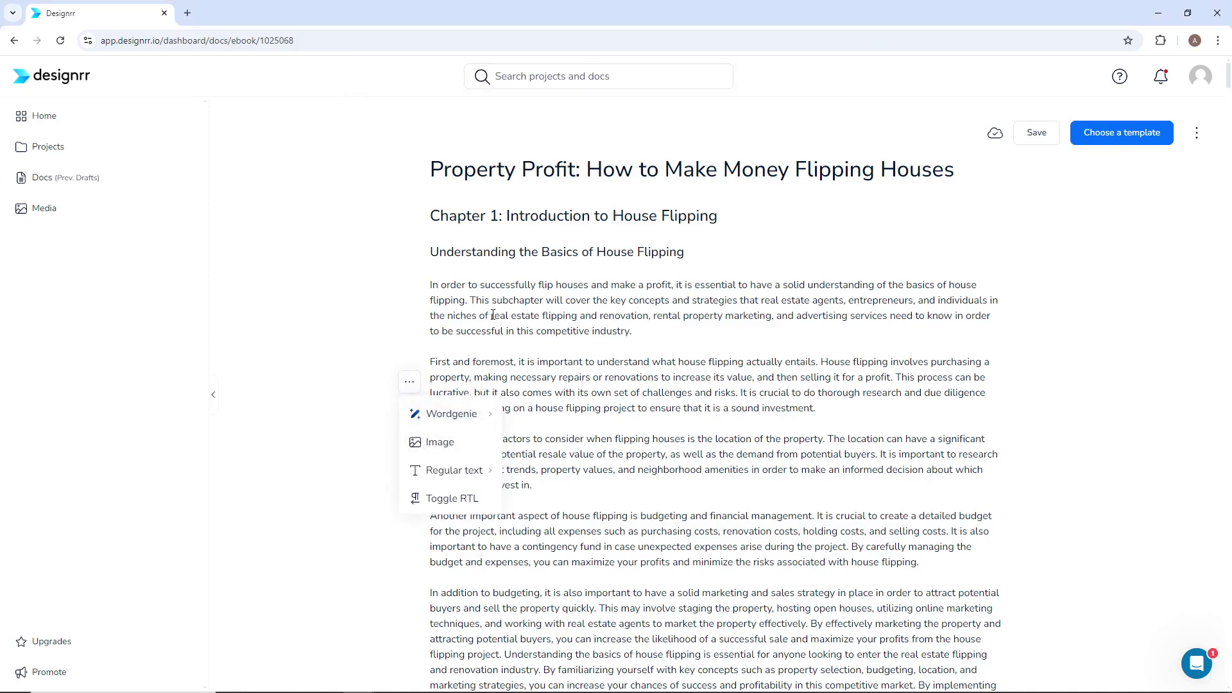
drag(492, 316, 578, 321)
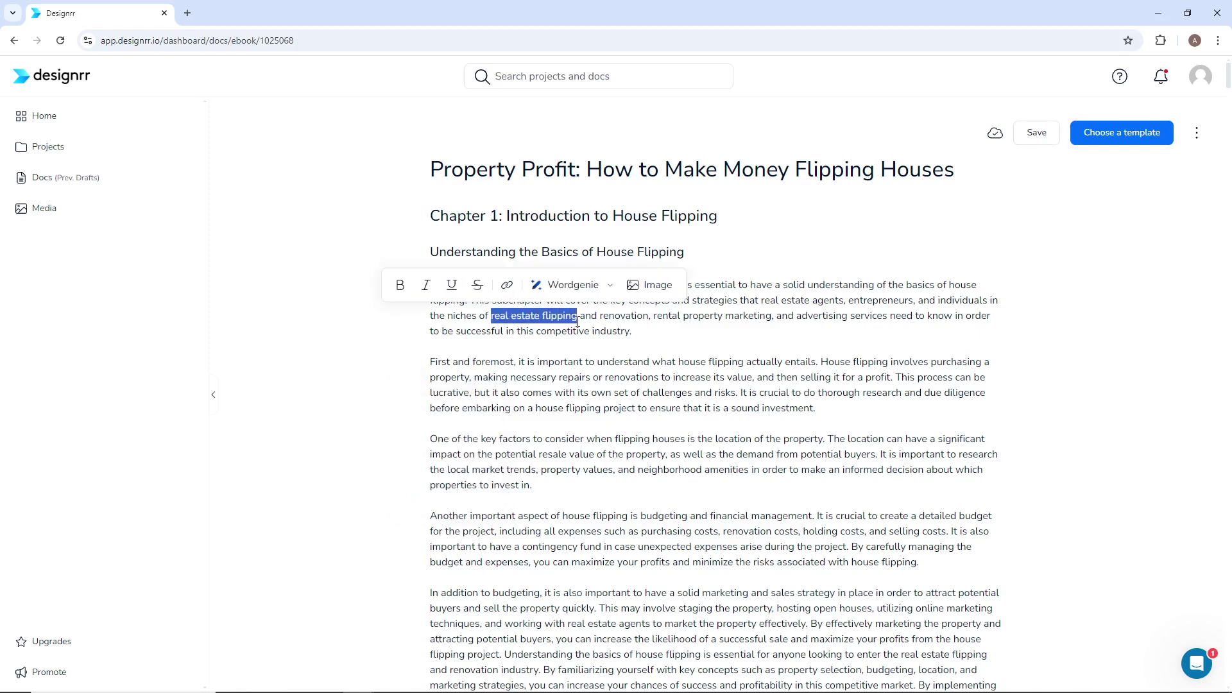
click(650, 285)
text(flipping property realestate)
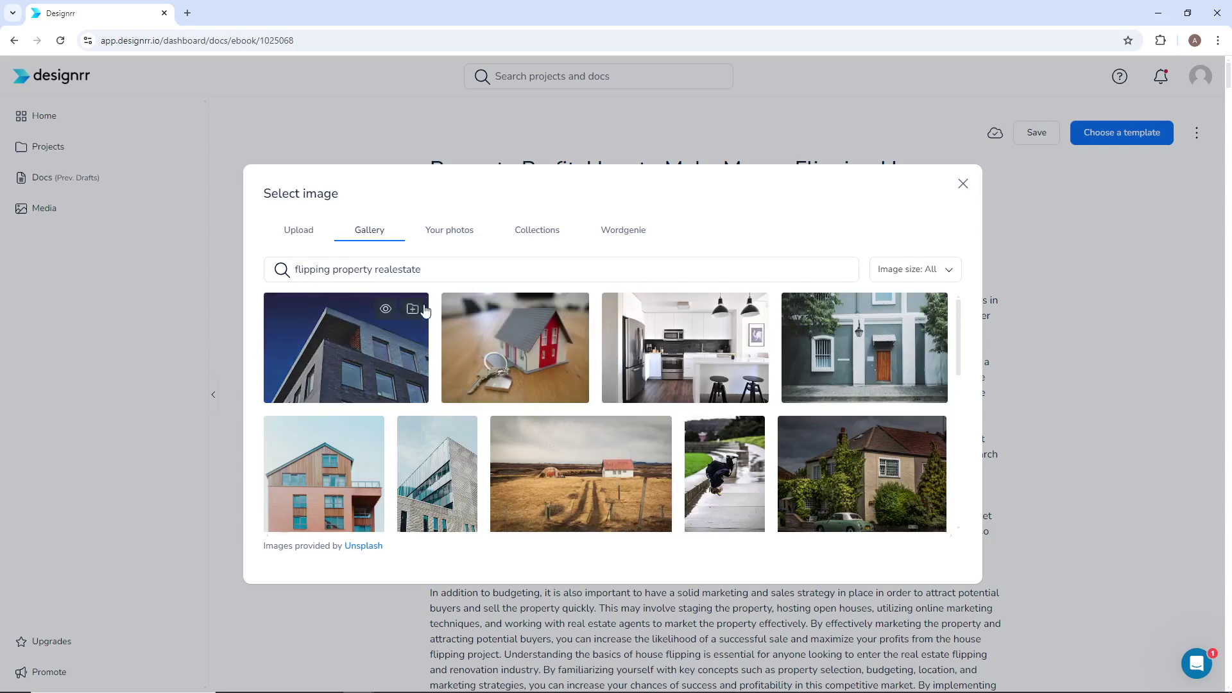
Clear the gallery search and switch the image picker to Wordgenie AI generation.
triple_click(442, 269)
text(new home)
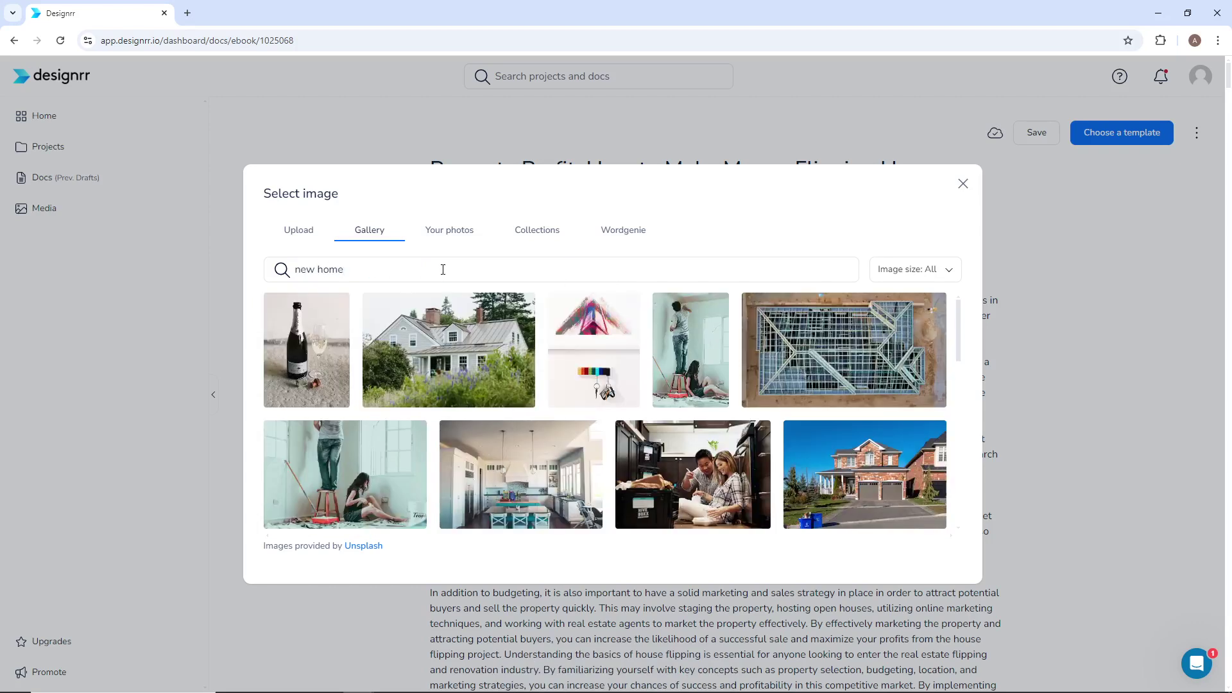
click(625, 230)
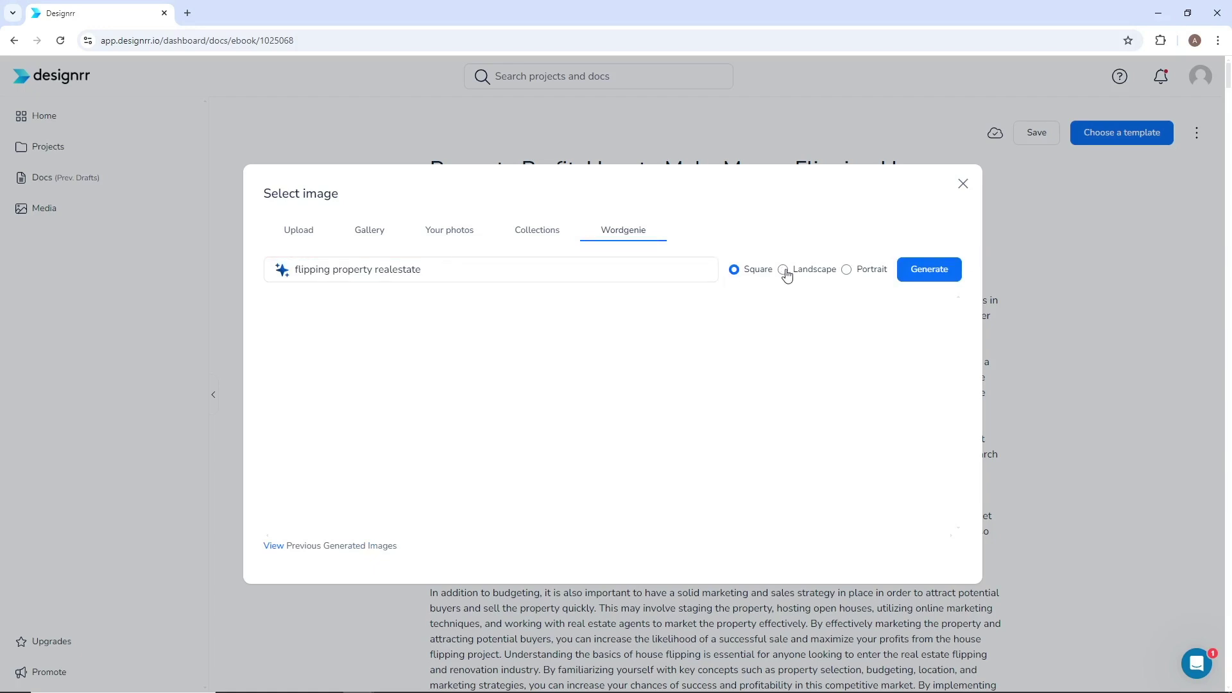
Generate four landscape images from the 'flipping property realestate' prompt.
click(783, 269)
click(931, 279)
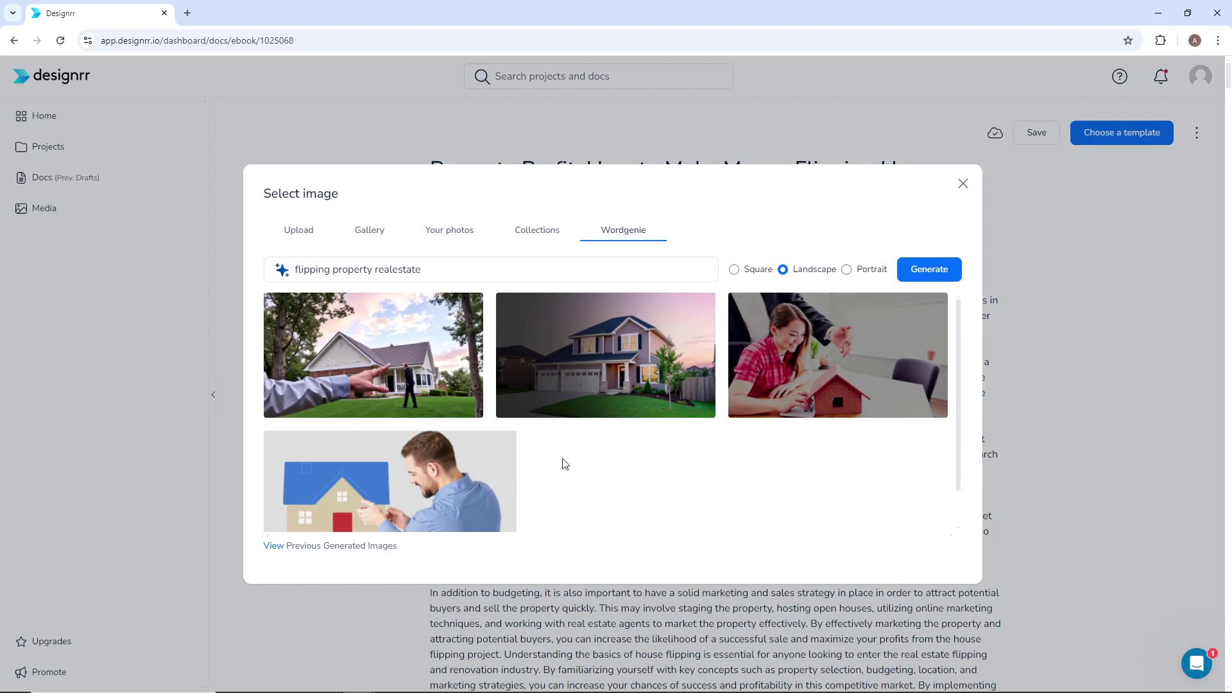
double_click(398, 270)
Generate landscape images for 'three guys working on a kitchen renovation' and preview one.
triple_click(438, 271)
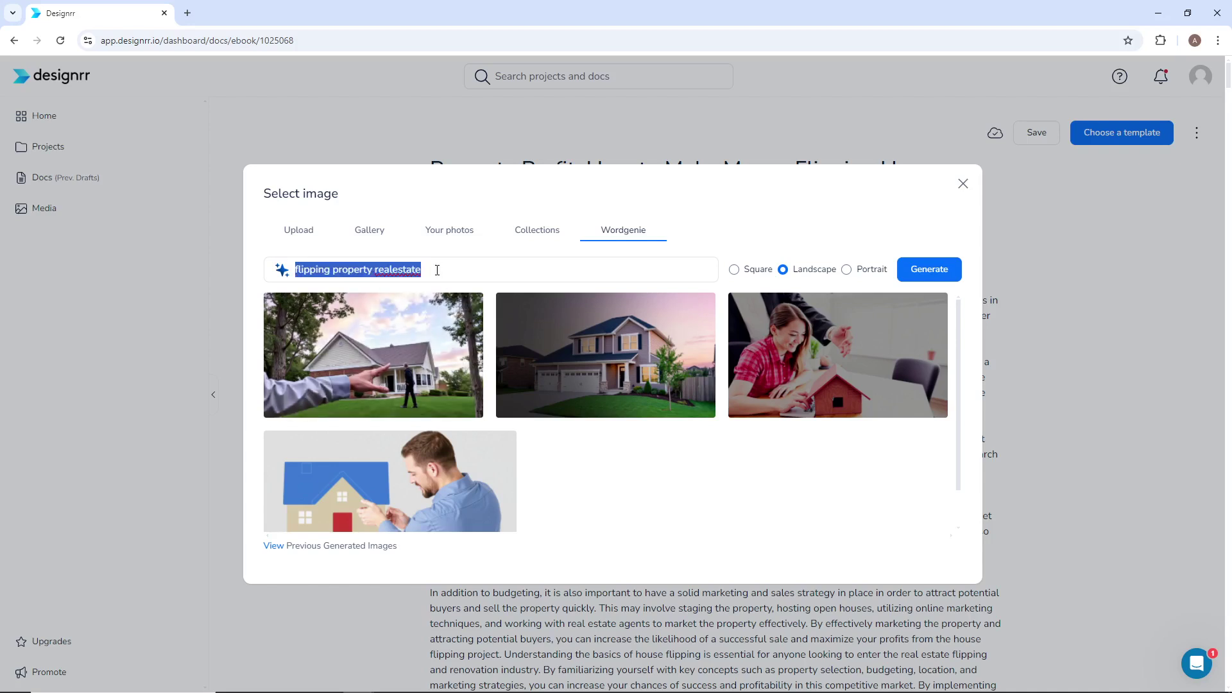
text(three guys working on a)
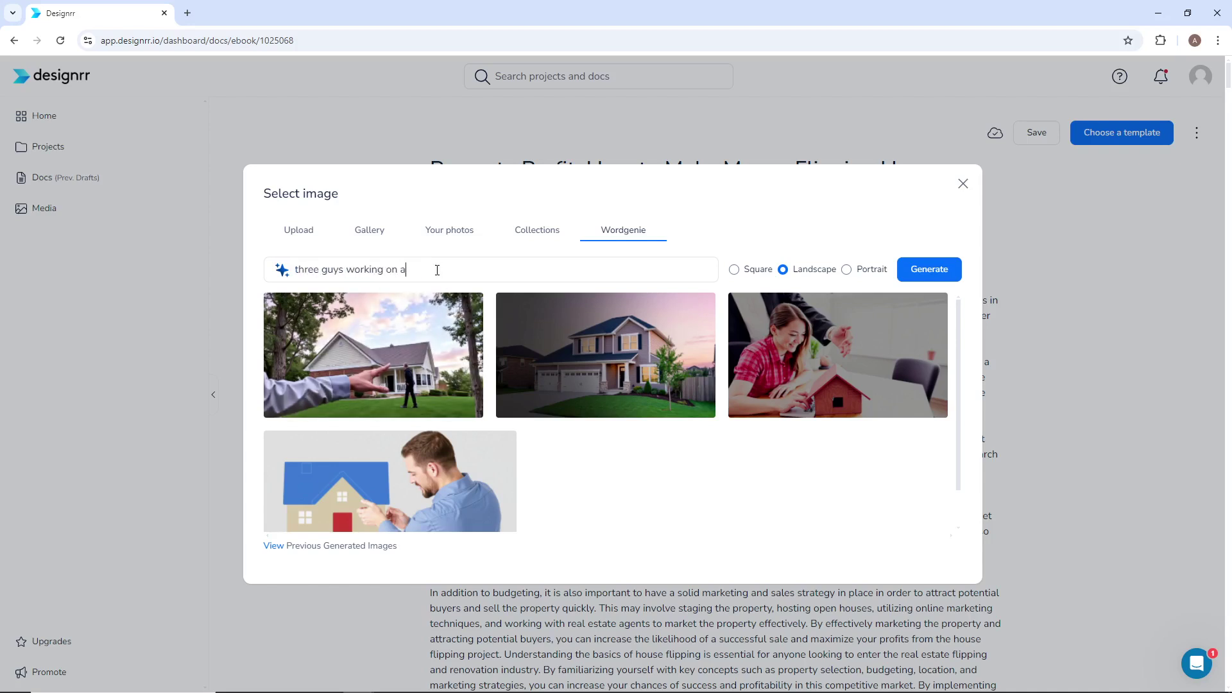
text( kitchen renovation)
click(929, 268)
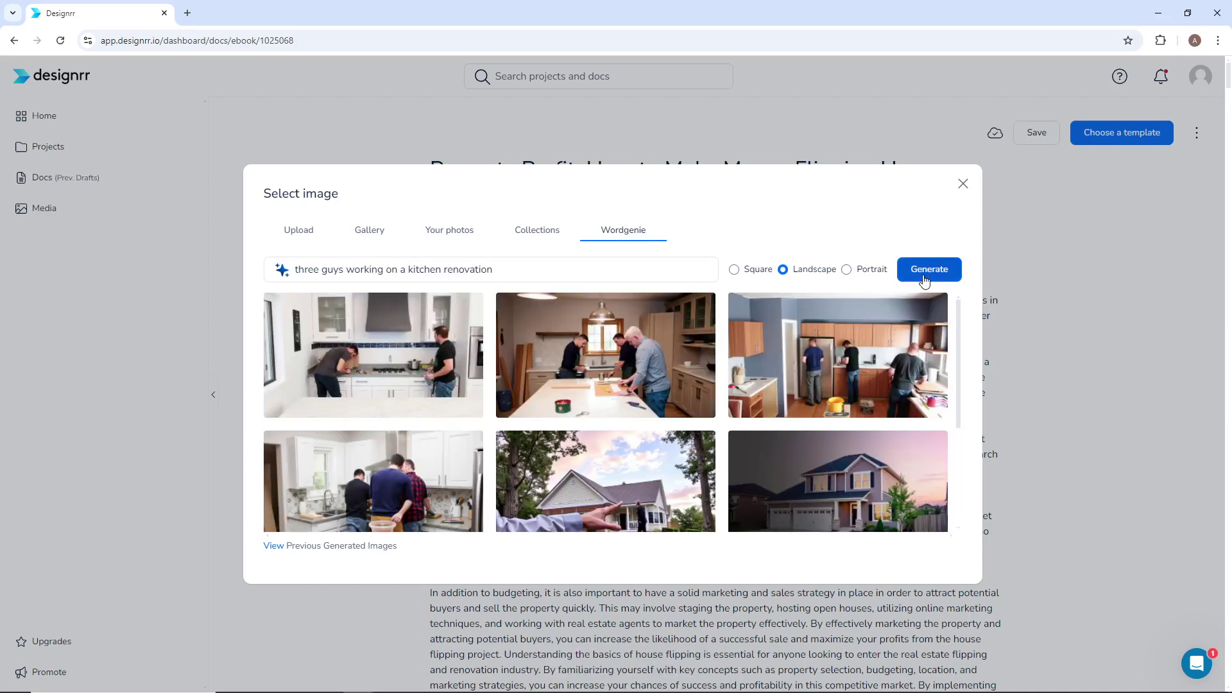
mouse_move(838, 356)
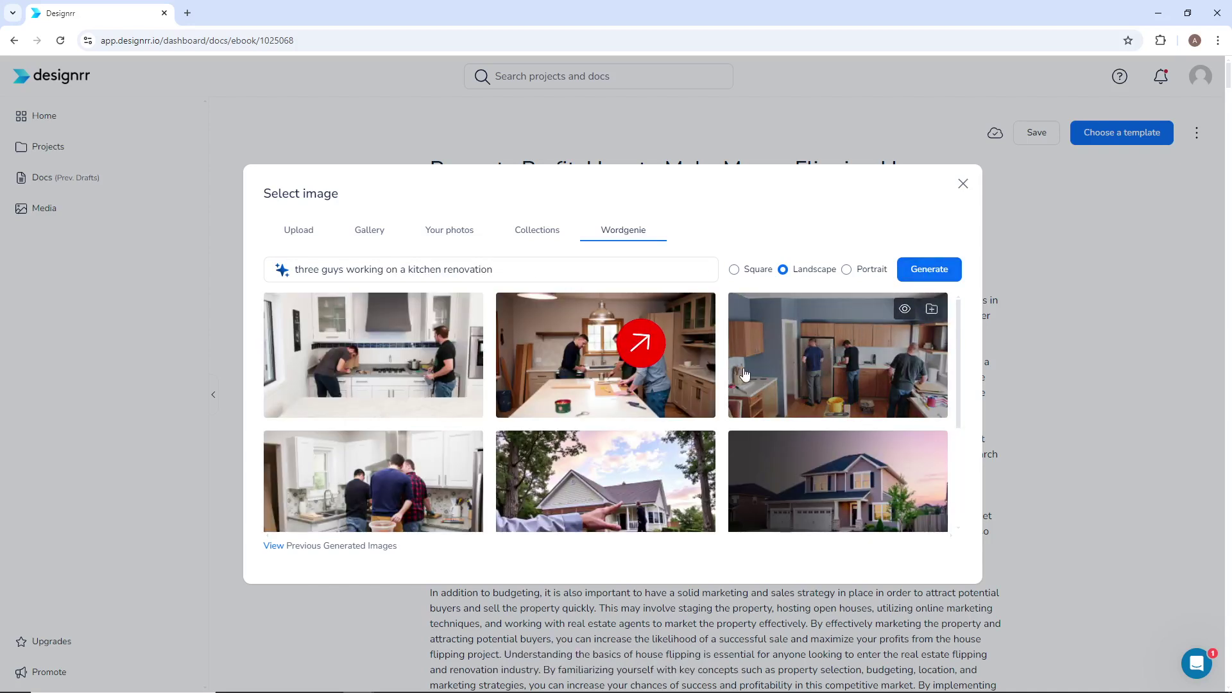
click(668, 316)
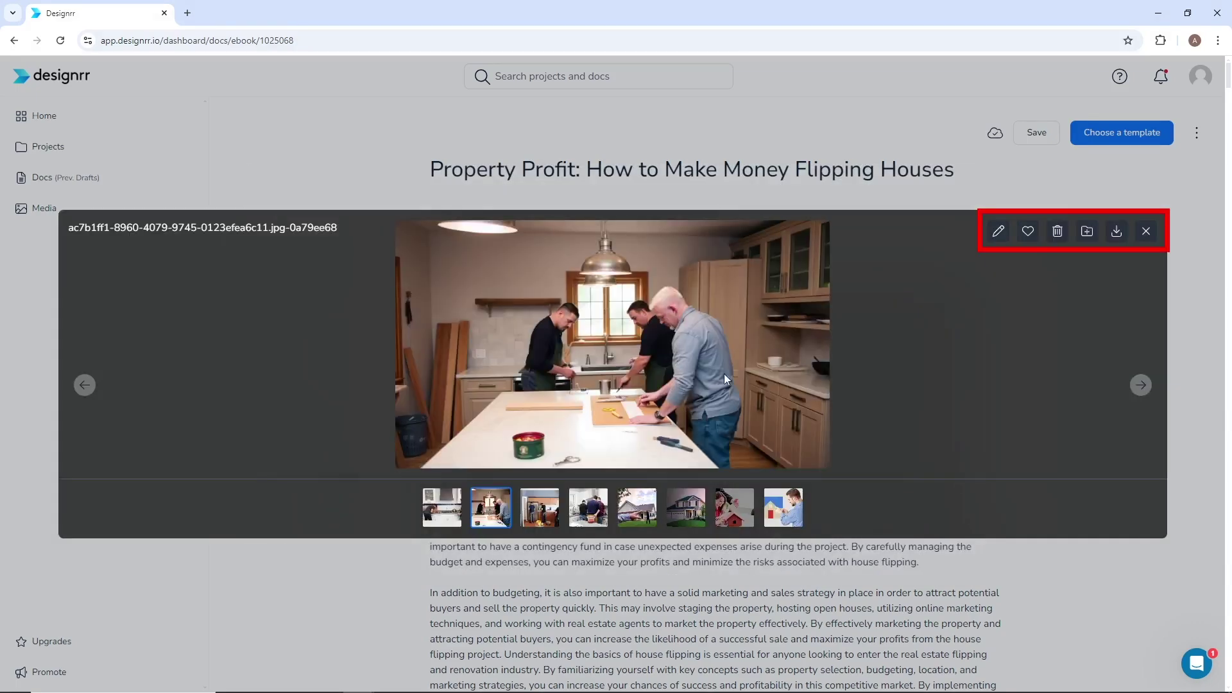
click(1146, 231)
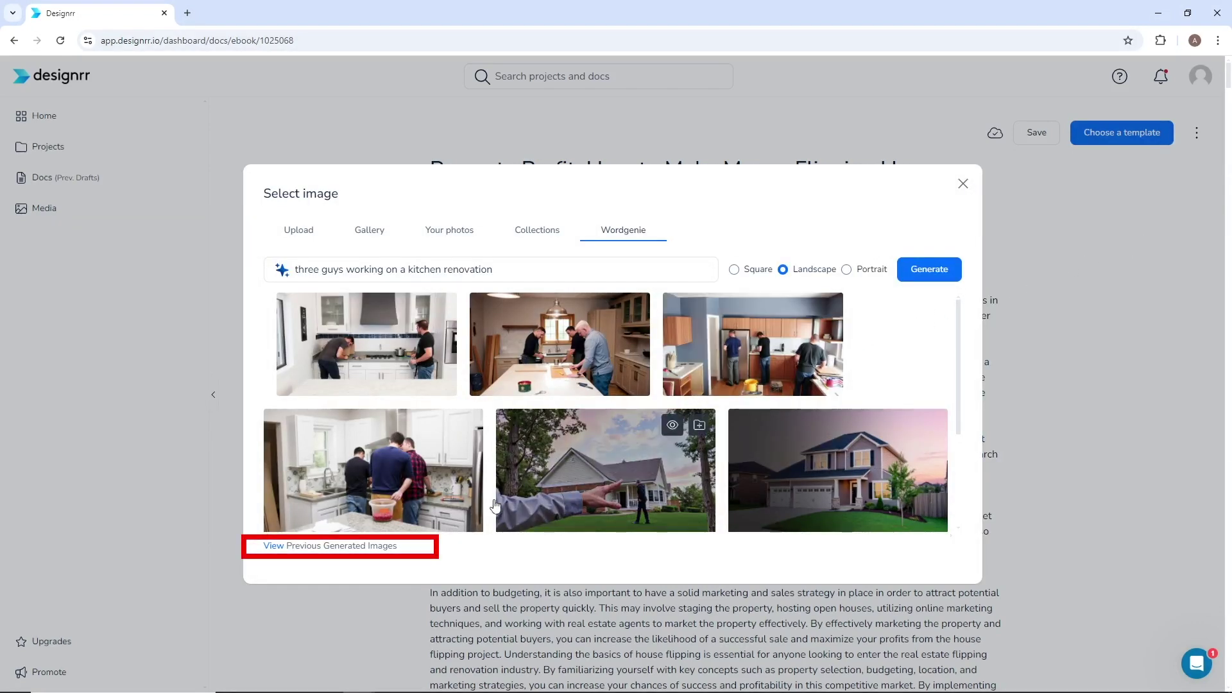
Show the 104 previously generated Wordgenie images, kitchen renovation shots first.
click(272, 549)
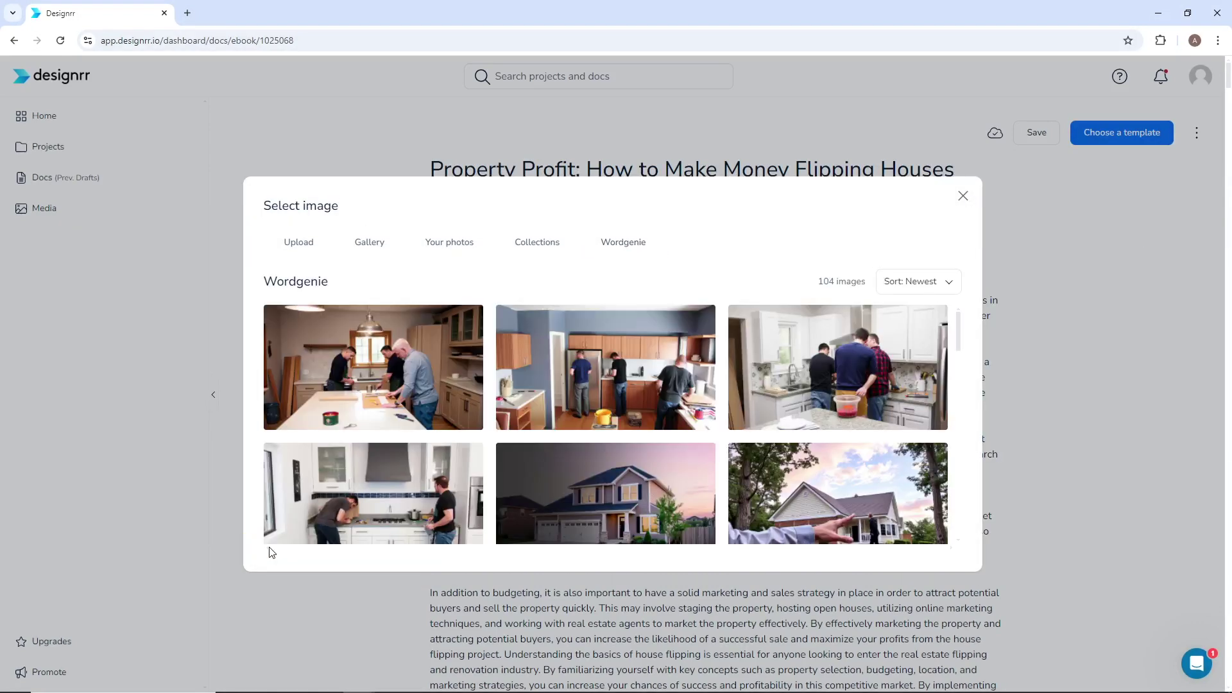
scroll(373, 502, down, 1)
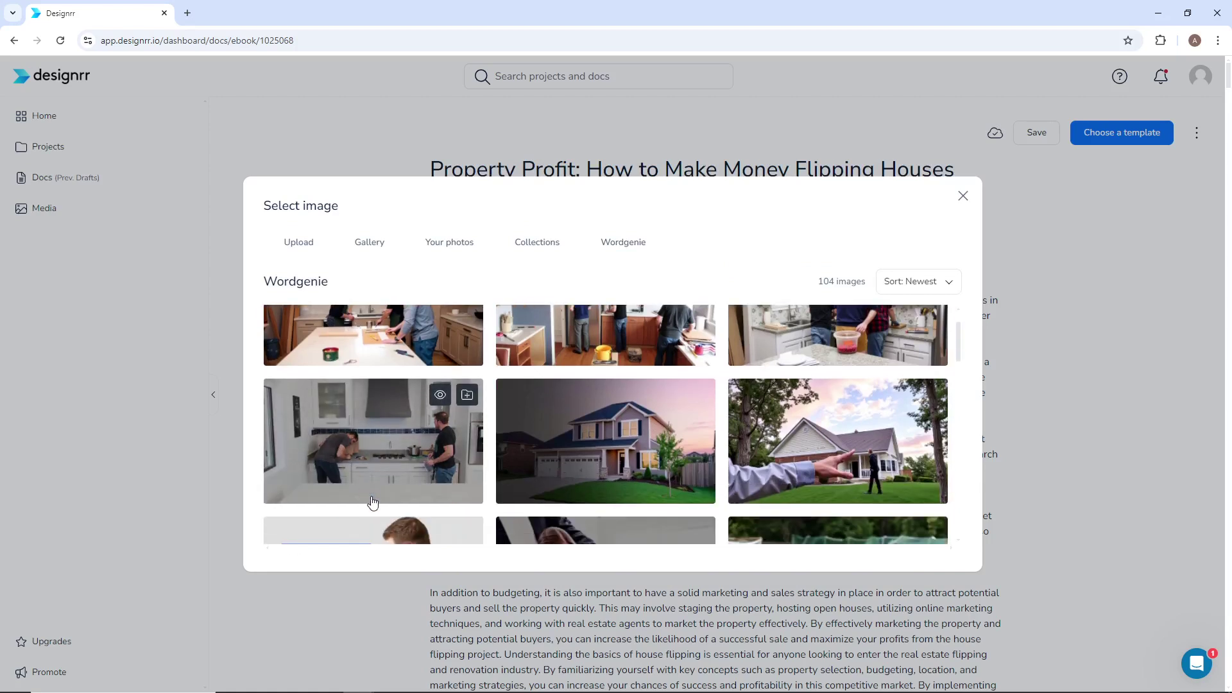
scroll(373, 501, down, 1)
scroll(373, 502, up, 3)
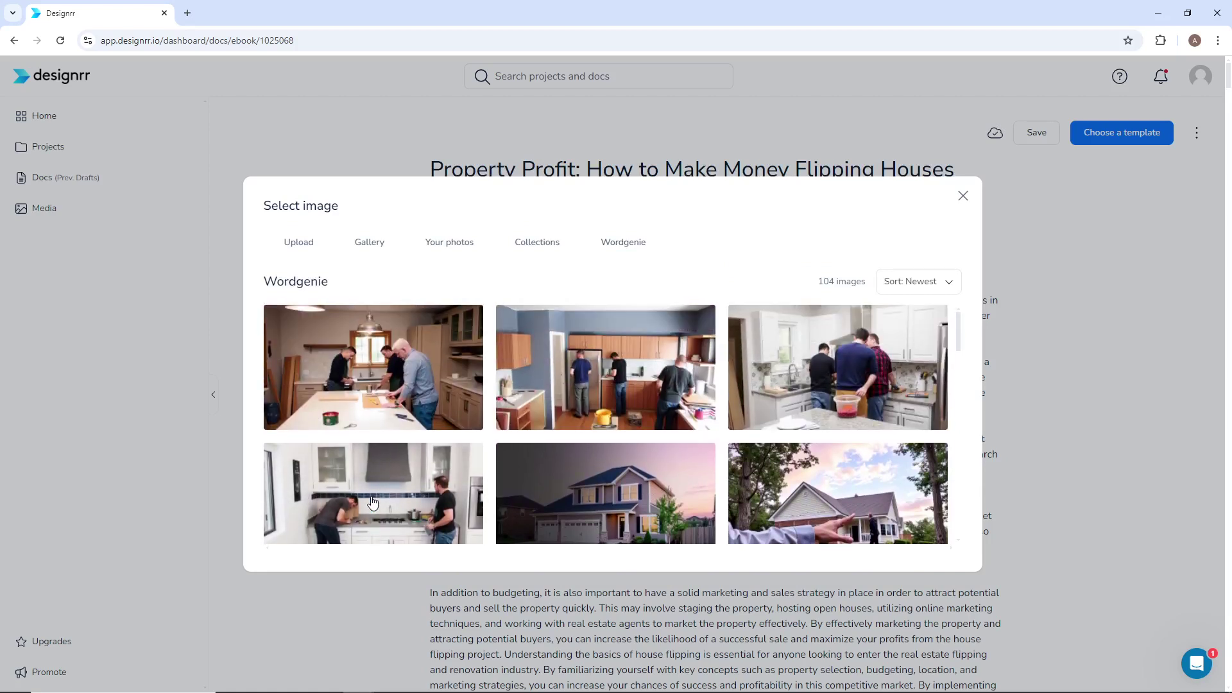
mouse_move(373, 336)
mouse_move(373, 366)
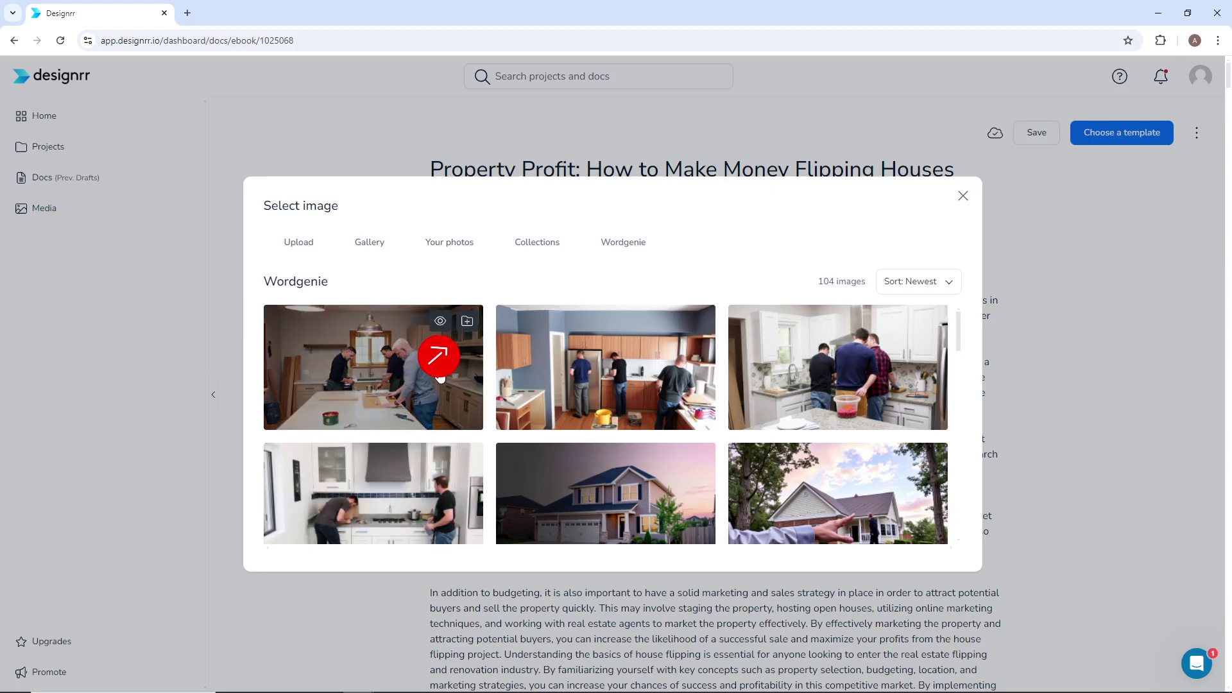
Open 'Add this image to a collection' for the first kitchen renovation thumbnail.
click(466, 320)
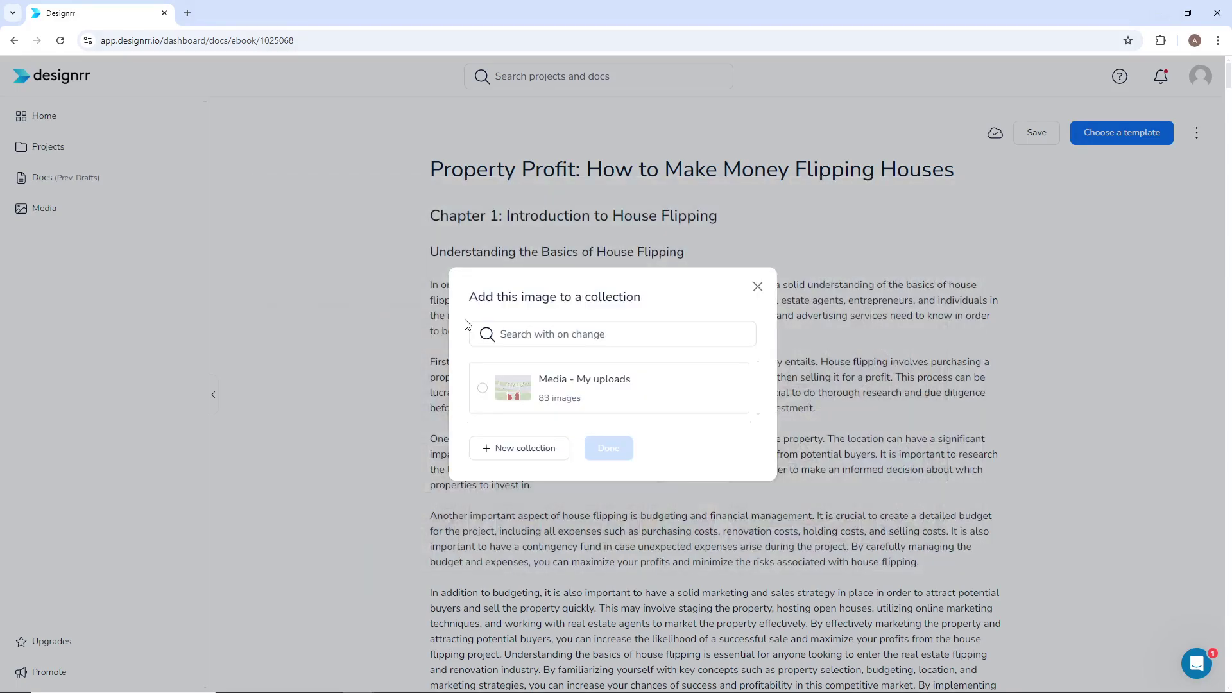